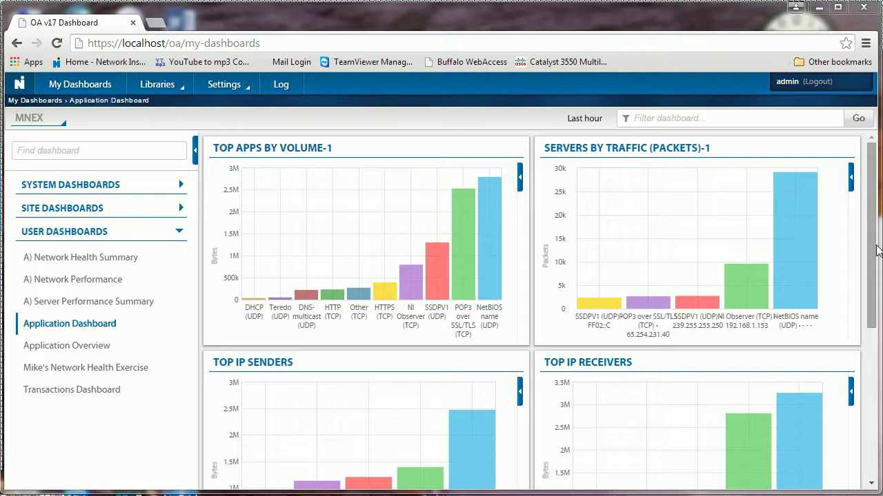
Open the Application Dashboard from the Dashboard Library for editing
left_click_drag(877, 249, 827, 437)
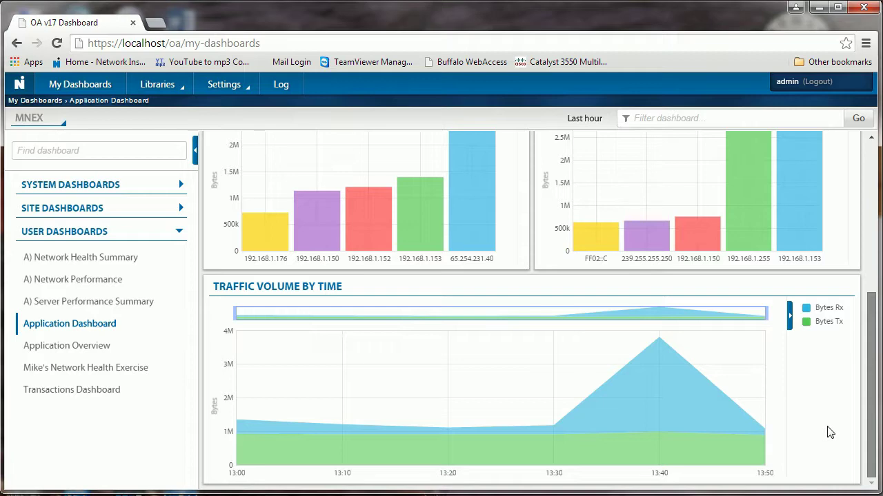
left_click_drag(871, 359, 874, 174)
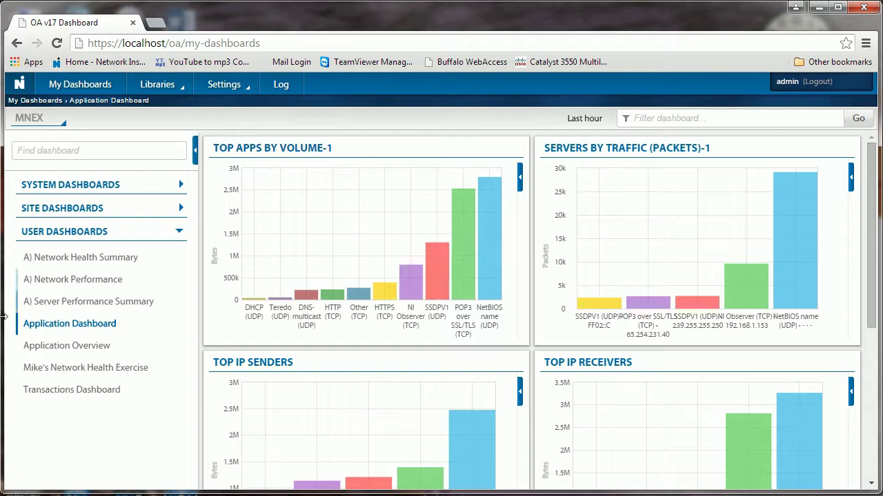
left_click(165, 85)
left_click(160, 112)
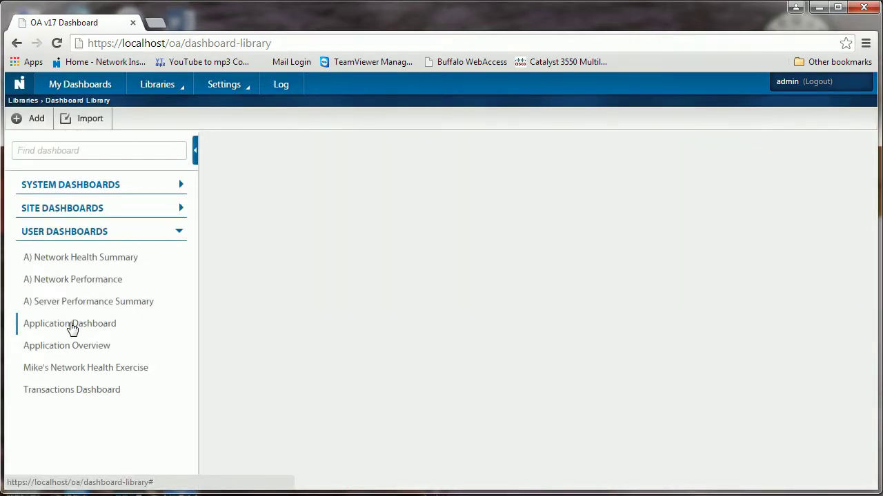
left_click(73, 326)
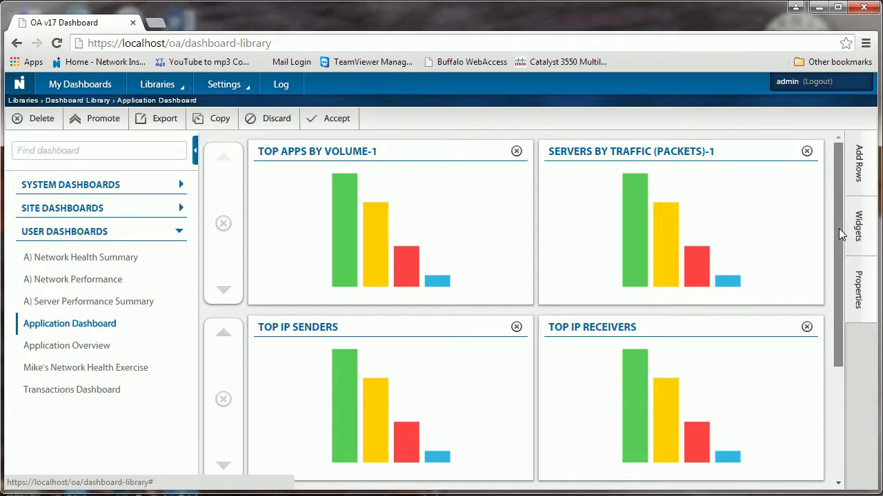
left_click_drag(838, 228, 810, 388)
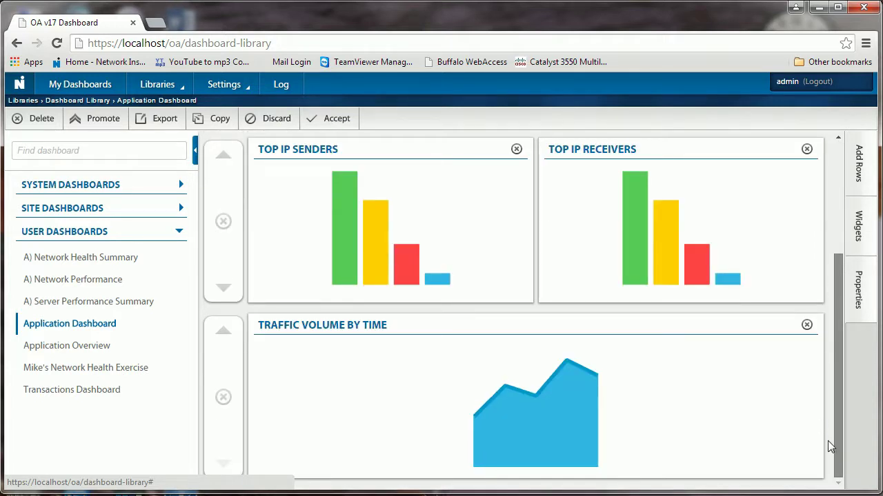
scroll(827, 439, "up", 3)
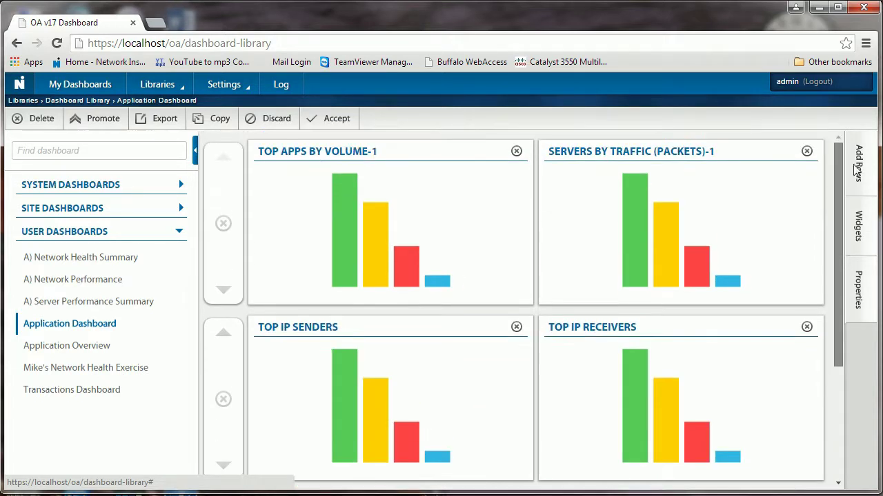
Copy it under the title 'Application Baseline' and open the new dashboard
left_click(225, 124)
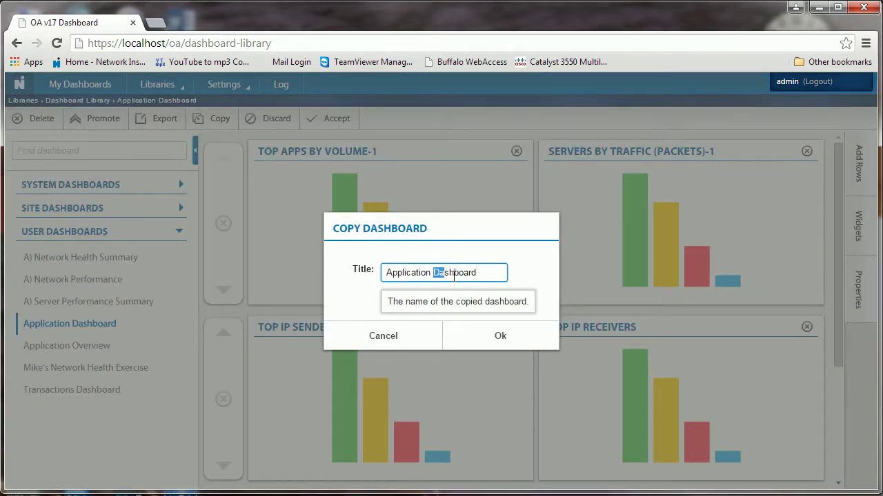
left_click_drag(454, 274, 474, 282)
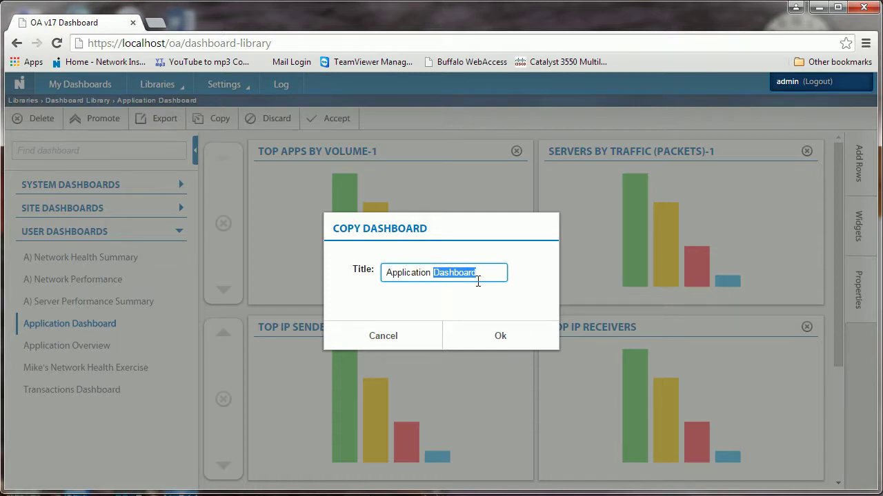
type("Baseline")
left_click(475, 339)
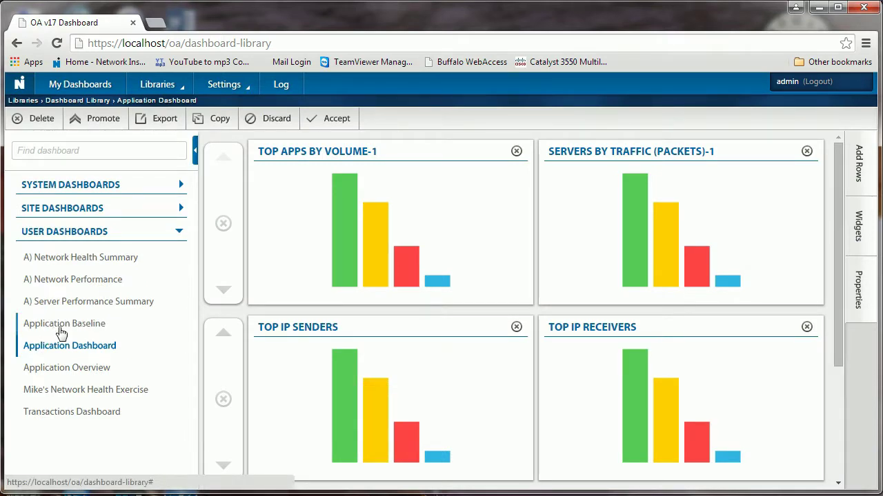
left_click(64, 328)
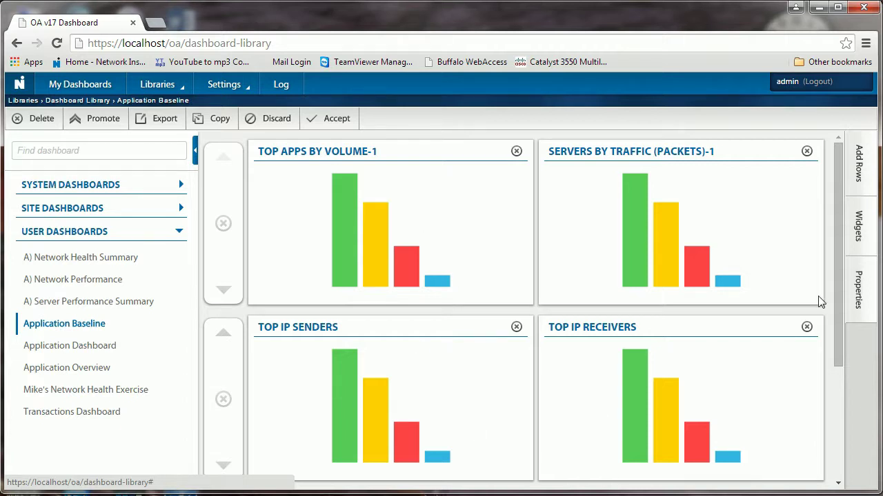
left_click_drag(836, 290, 799, 466)
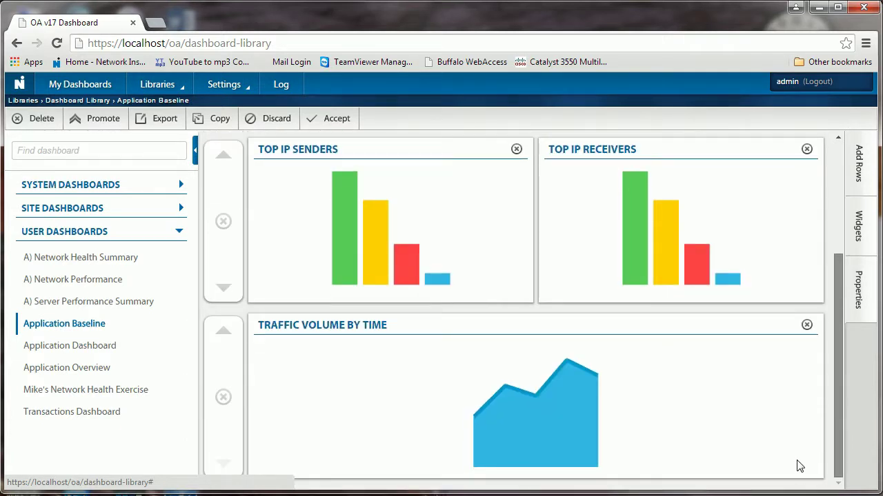
left_click_drag(843, 443, 859, 177)
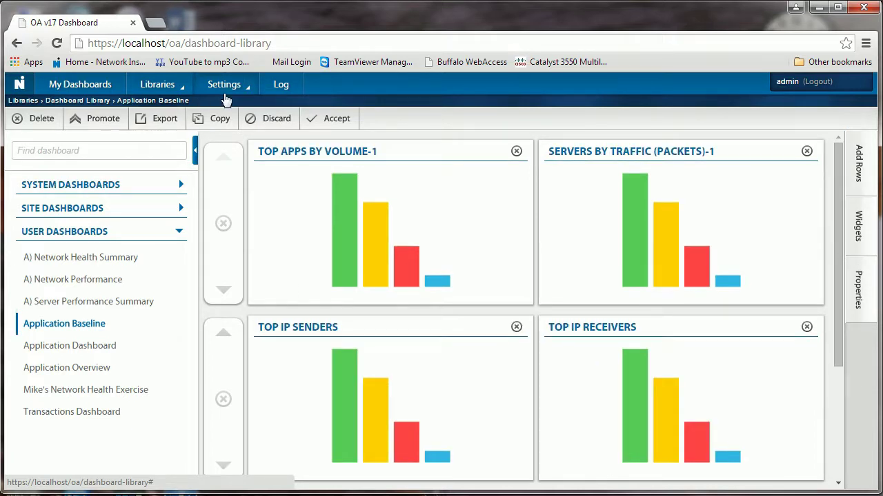
Open the Servers by Traffic (Packets)-1 widget from the Widget Library
left_click(176, 90)
left_click(160, 129)
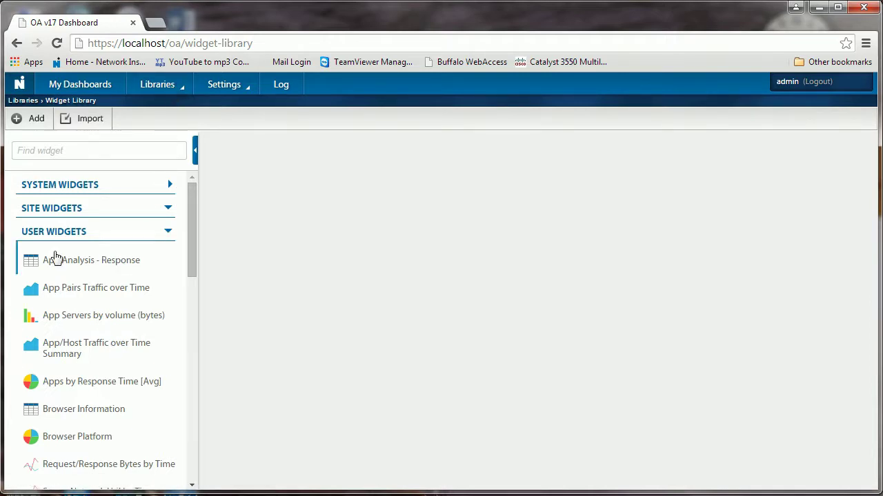
scroll(191, 224, "down", 1)
left_click_drag(190, 221, 172, 343)
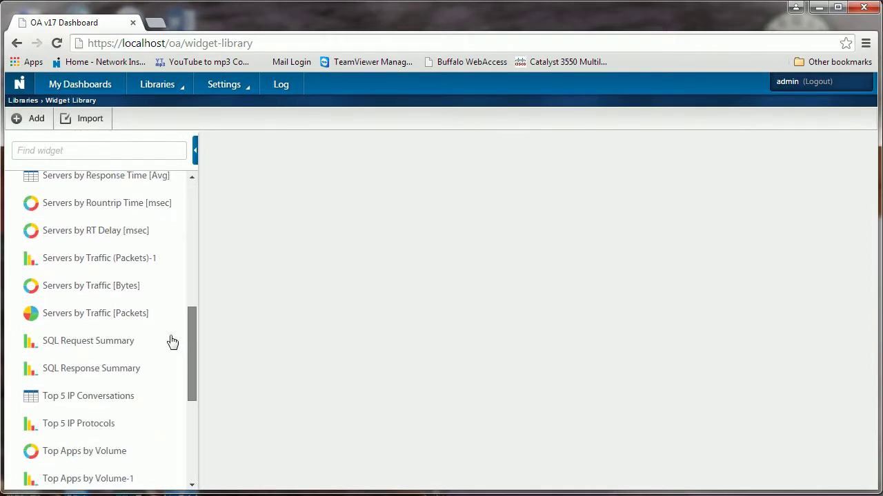
left_click(98, 260)
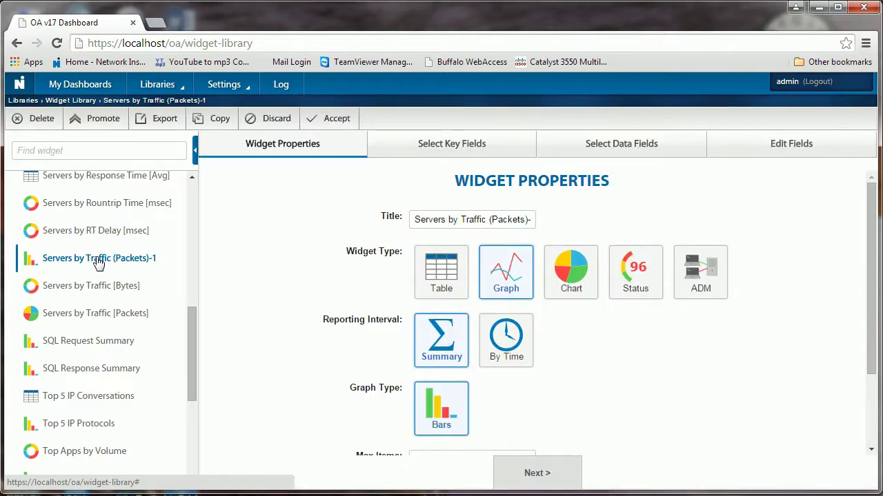
Copy it, changing the title's '-1' suffix to '-Baseline'
left_click(220, 120)
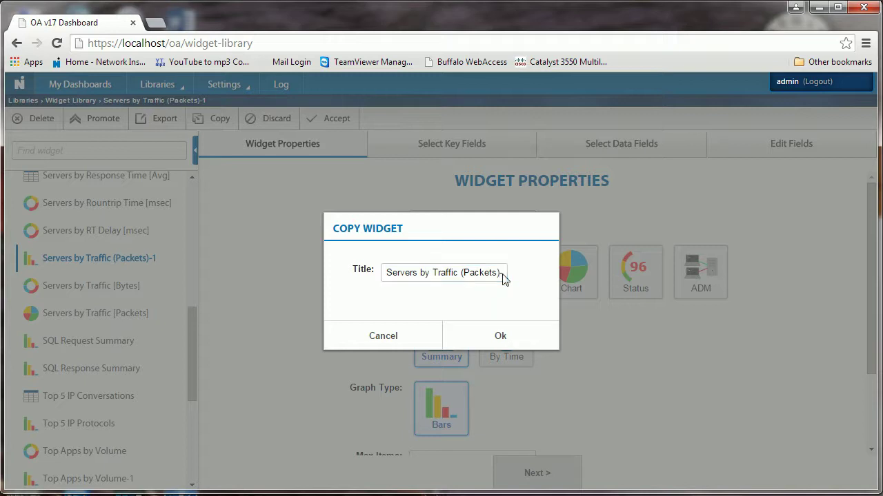
left_click_drag(500, 273, 517, 277)
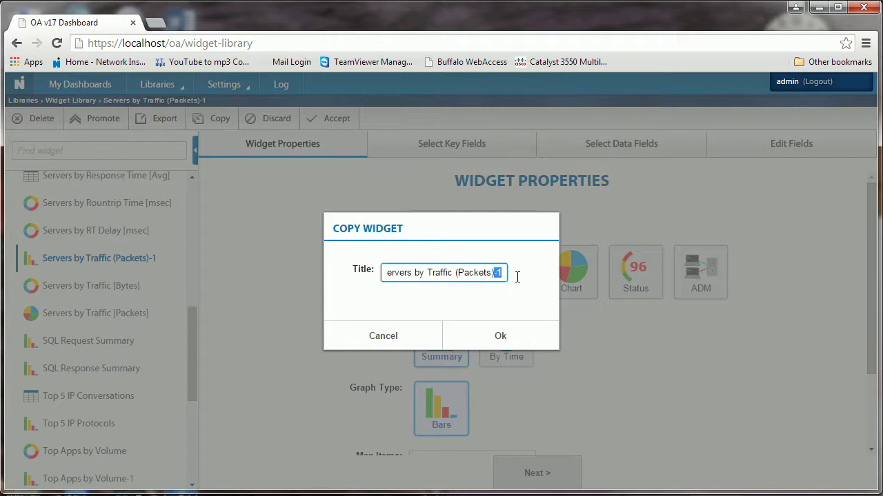
key("BackSpace")
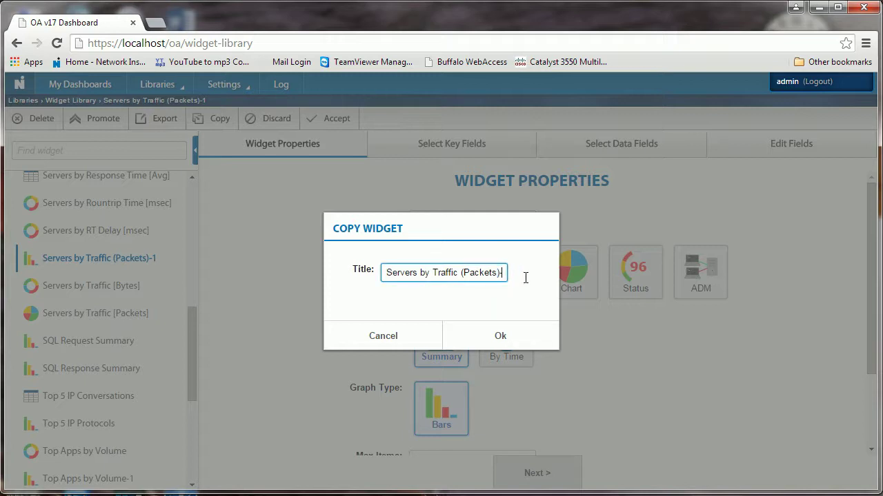
type("-Base")
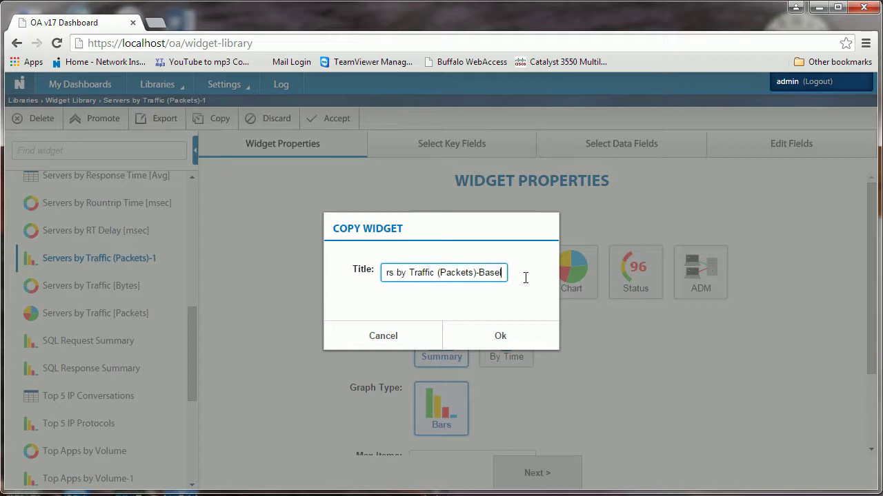
type("line")
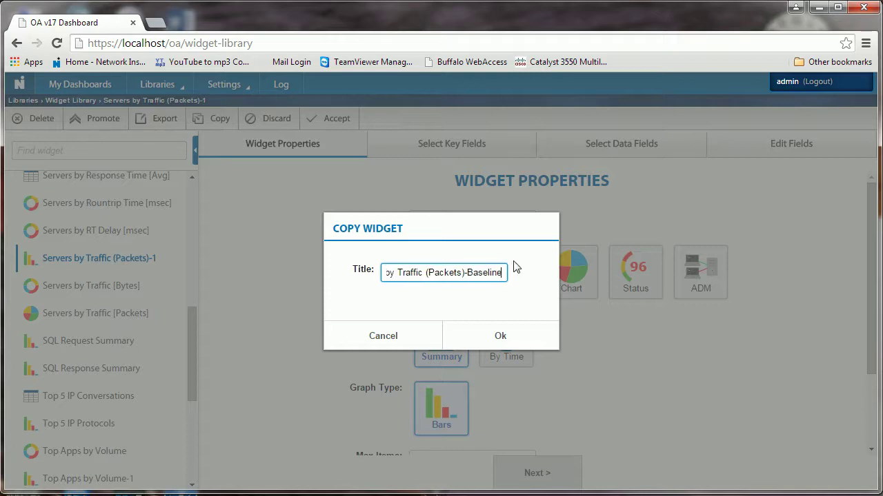
left_click(509, 336)
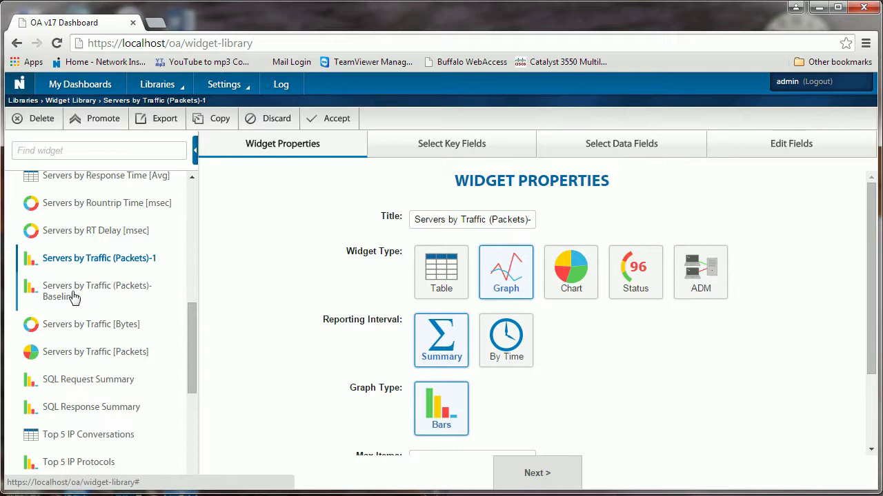
Make Servers by Traffic (Packets)-Baseline a by-time threshold graph
left_click(77, 291)
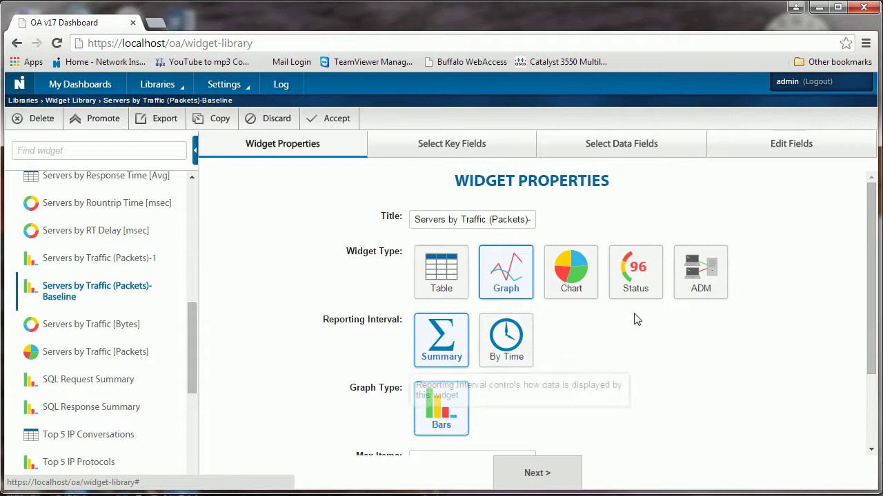
left_click(503, 353)
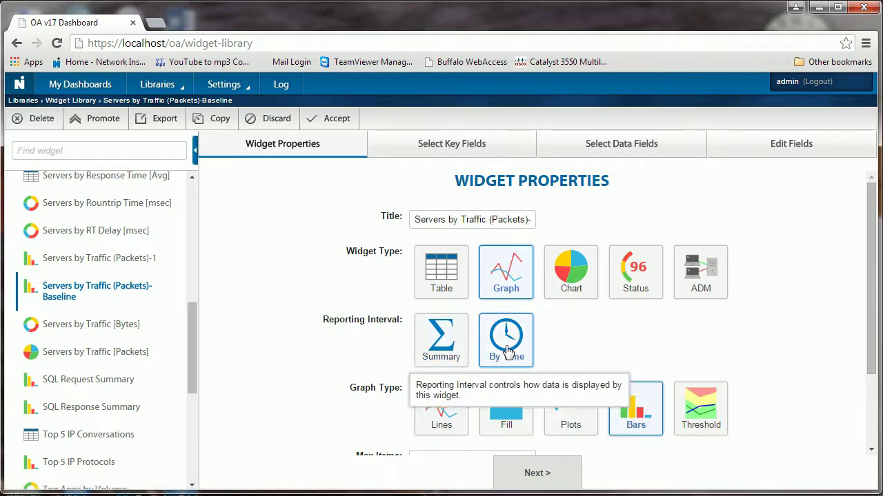
left_click(702, 419)
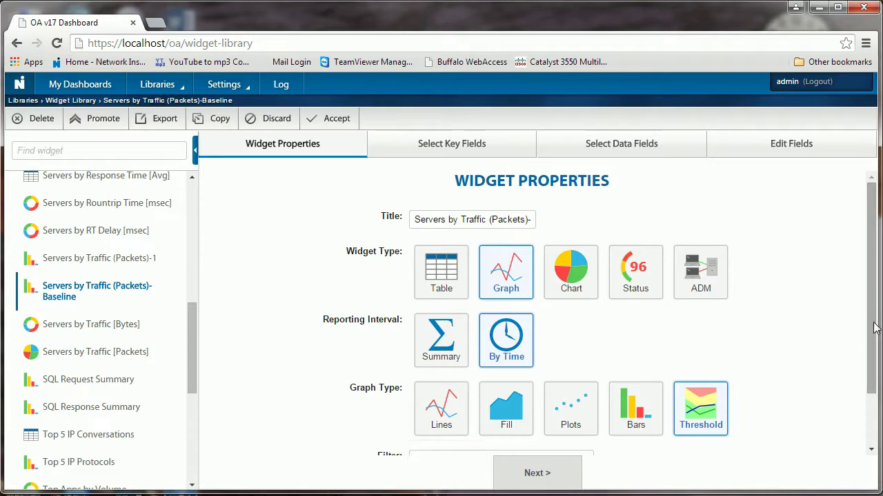
scroll(862, 363, "down", 1)
scroll(862, 363, "down", 2)
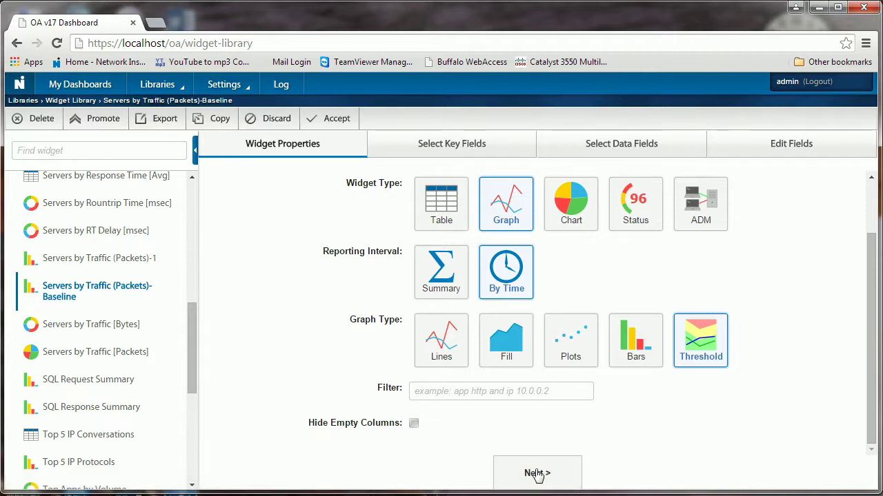
Keep the default key, data and edit fields and save the widget
left_click(457, 143)
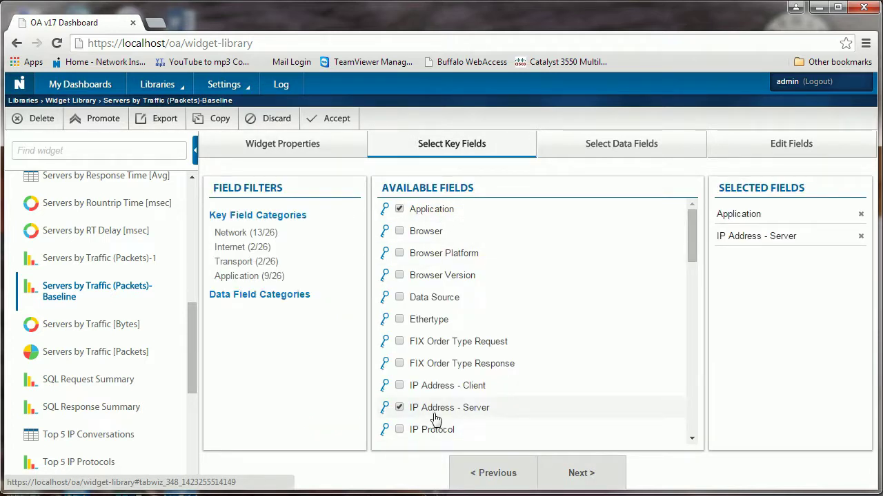
left_click(618, 144)
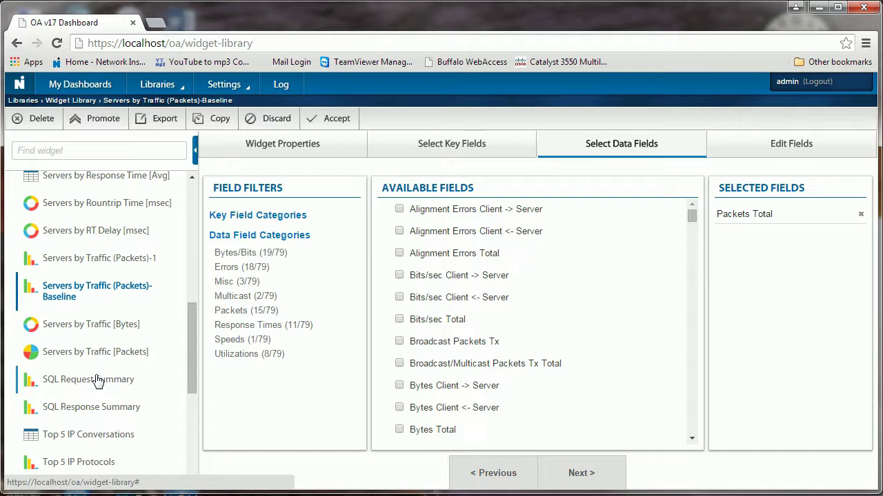
left_click(587, 481)
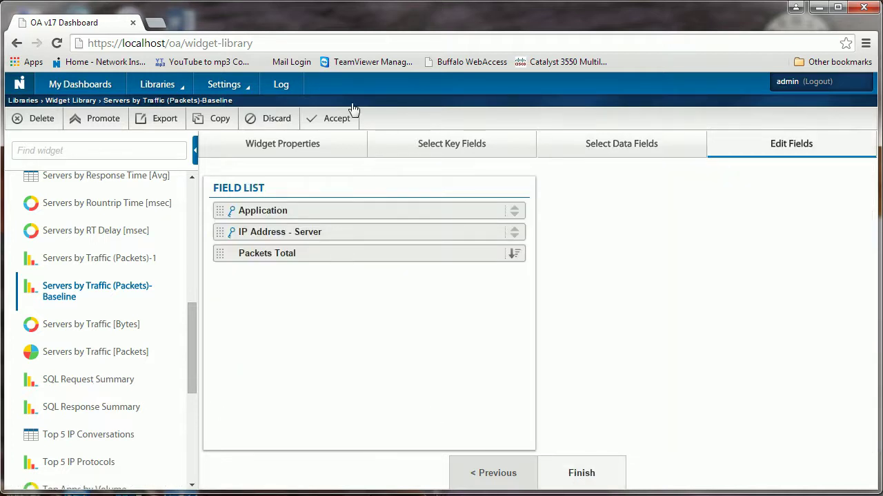
left_click(328, 120)
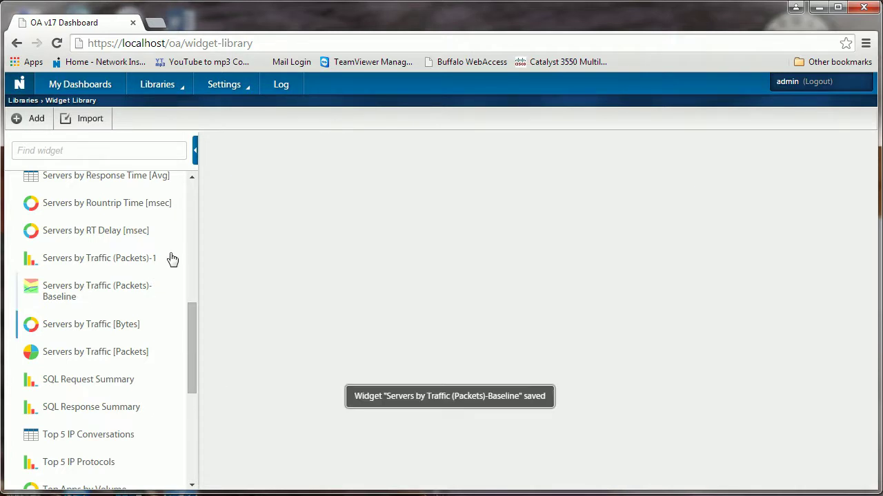
Add a one-column full-width row to the Application Baseline dashboard
left_click(157, 93)
left_click(166, 106)
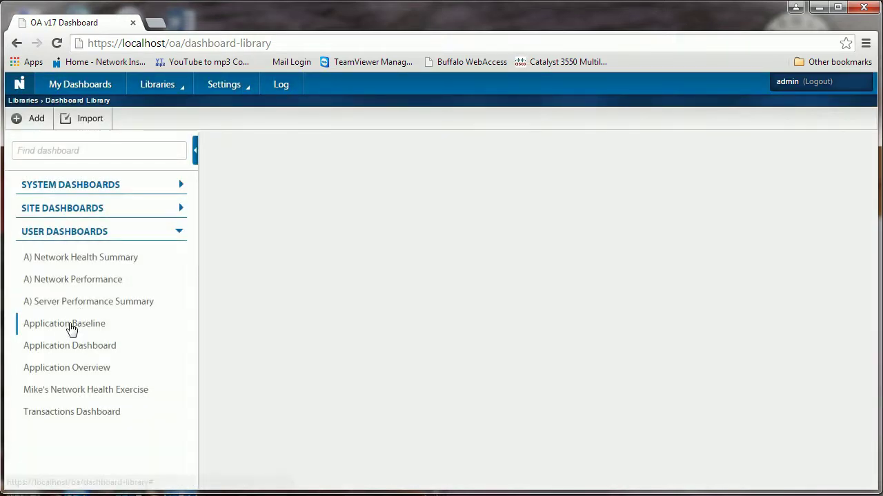
left_click(72, 329)
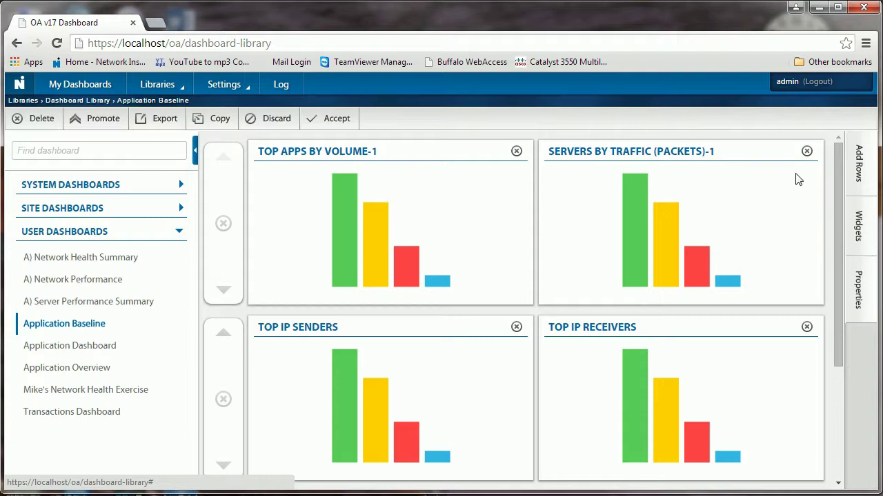
left_click(862, 171)
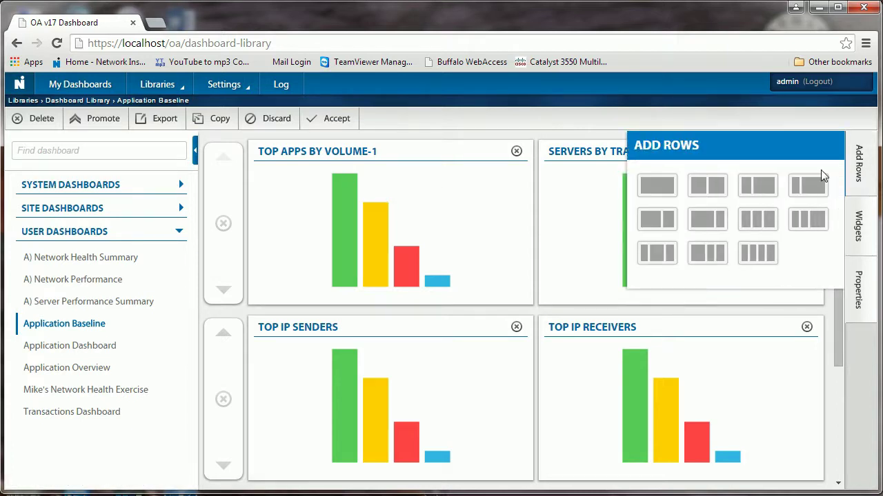
left_click(662, 193)
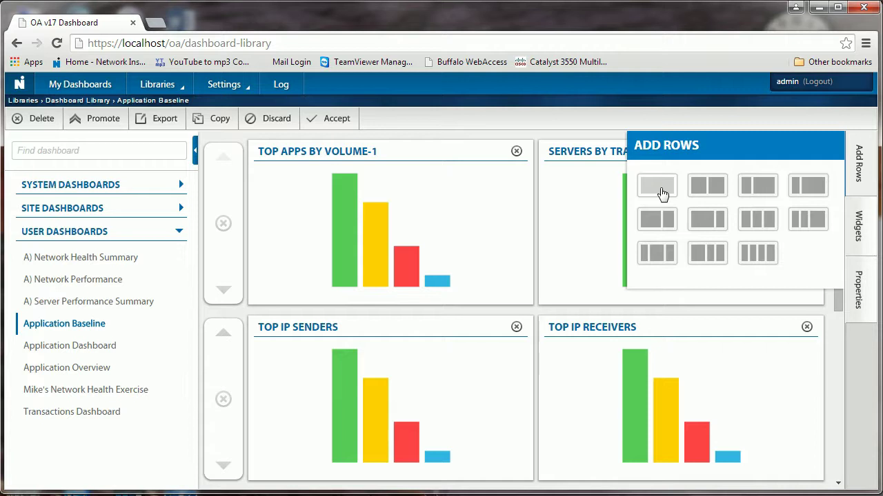
Place the Servers by Traffic (Packets)-Baseline user widget in the new row and save
left_click_drag(839, 302, 799, 439)
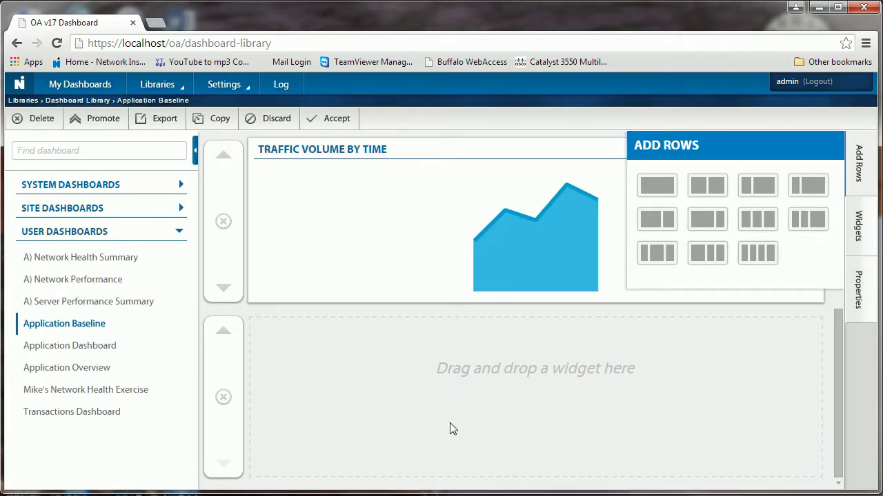
left_click(859, 228)
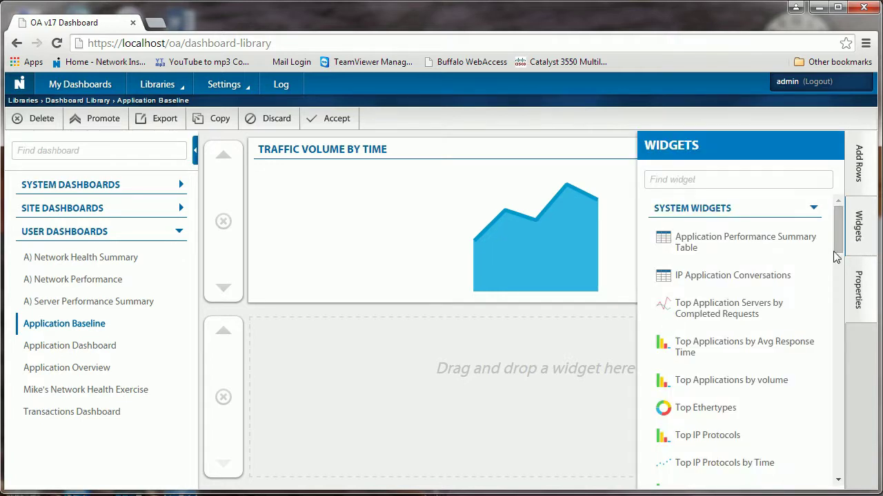
left_click(814, 211)
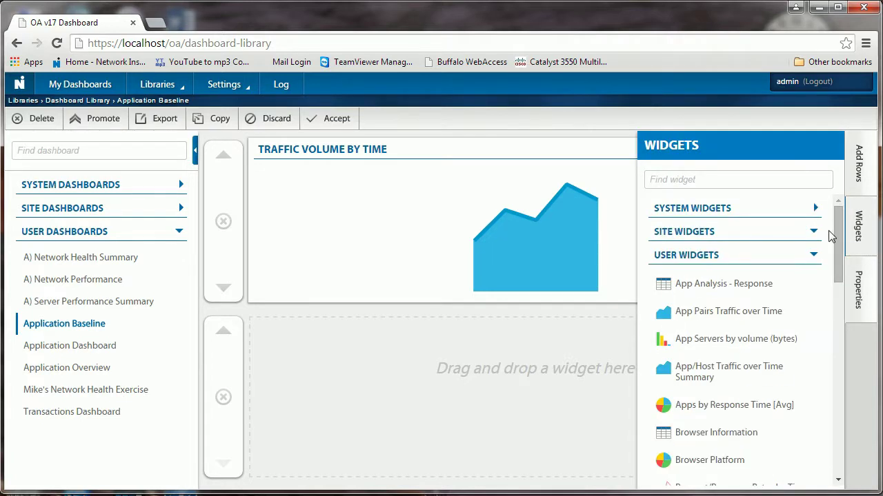
left_click_drag(839, 253, 818, 327)
scroll(818, 327, "down", 4)
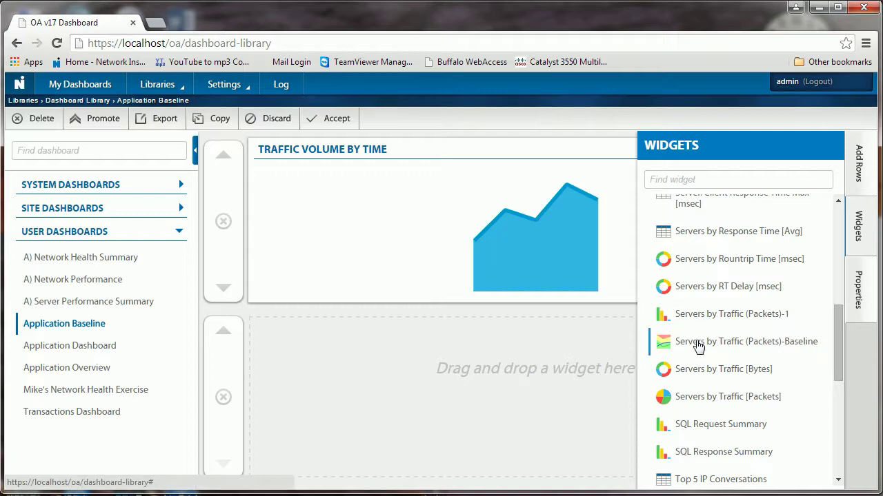
left_click_drag(711, 345, 520, 382)
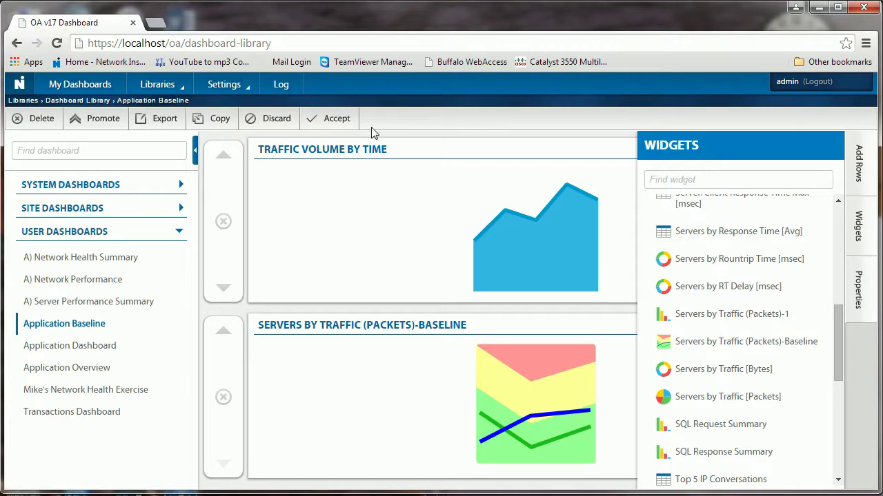
left_click(332, 123)
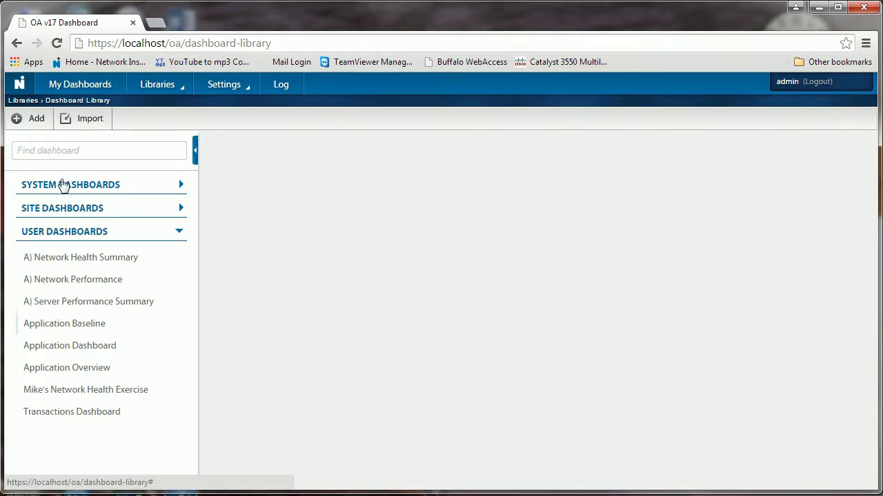
Open Application Baseline live, hide the Top Apps by Volume-1 and Servers by Traffic (Packets)-1 legends, and scroll to the Baseline chart
left_click(83, 87)
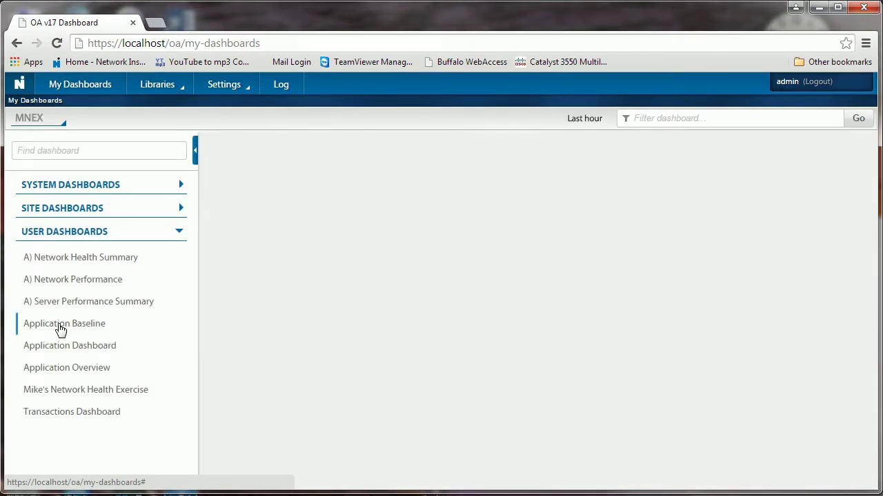
left_click(60, 328)
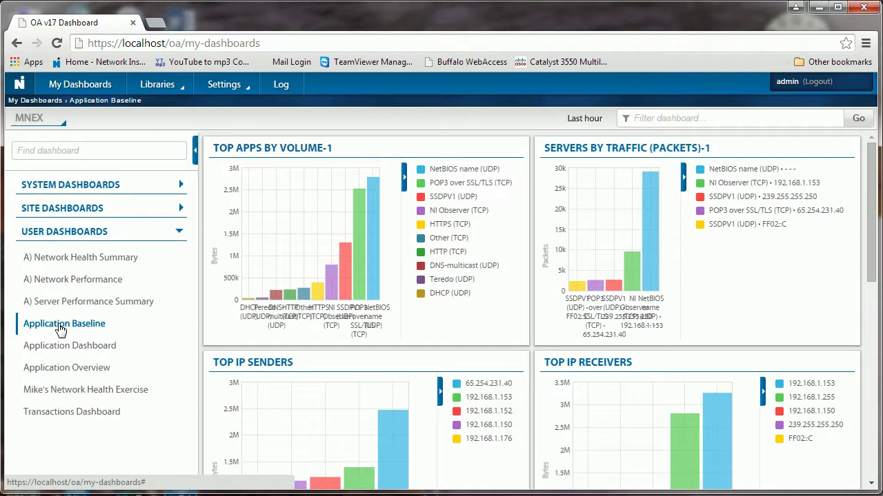
left_click(404, 178)
left_click(684, 179)
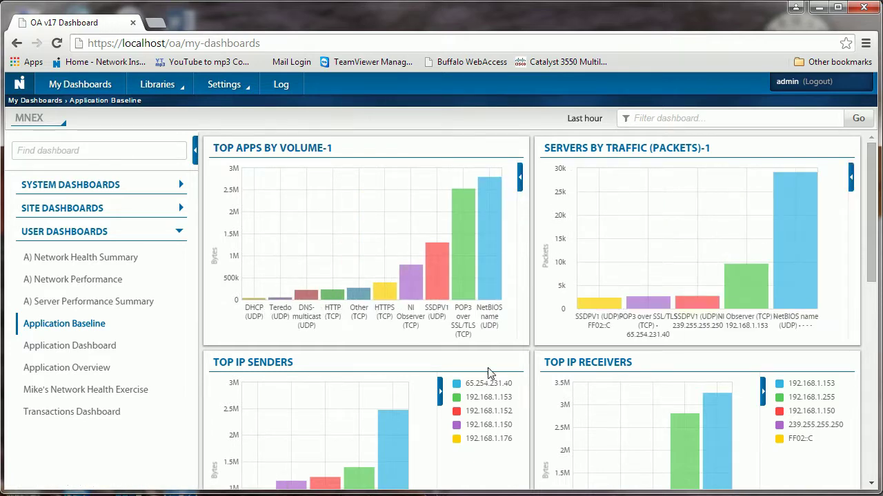
left_click_drag(871, 248, 858, 467)
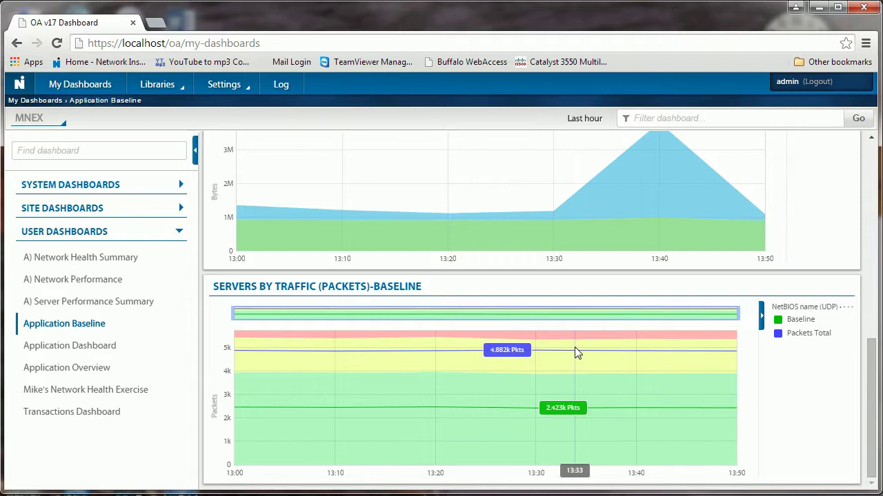
Change the dashboard's time range from Last hour to Last week and apply it
left_click(586, 119)
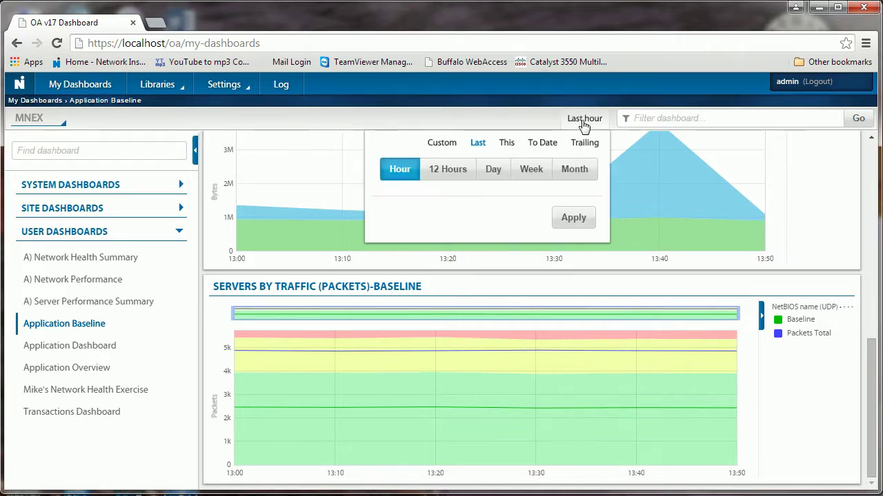
left_click(493, 177)
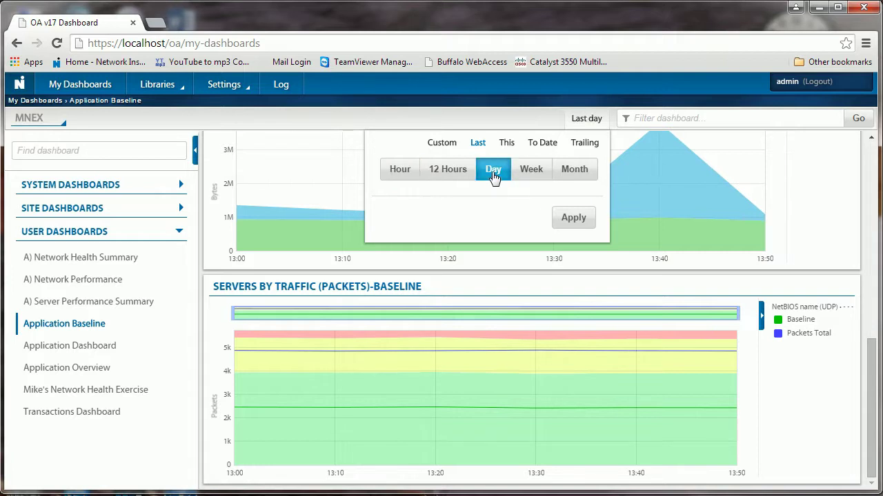
left_click(528, 172)
left_click(576, 221)
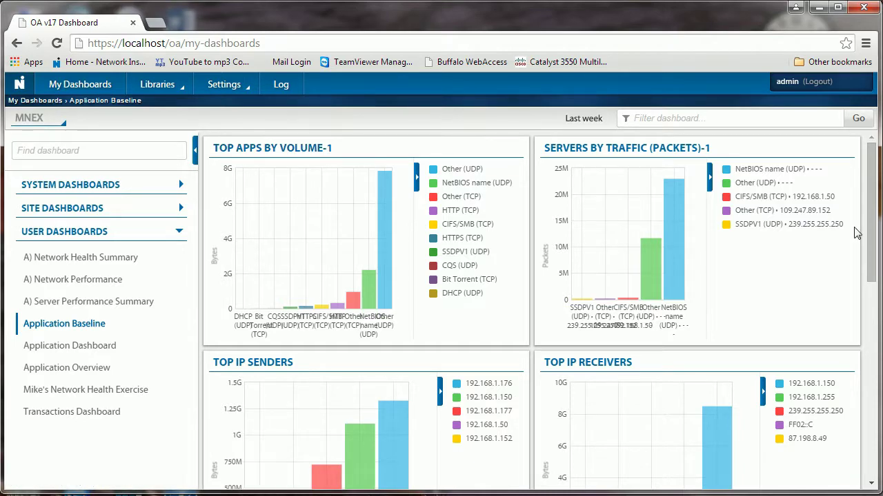
left_click_drag(870, 231, 847, 449)
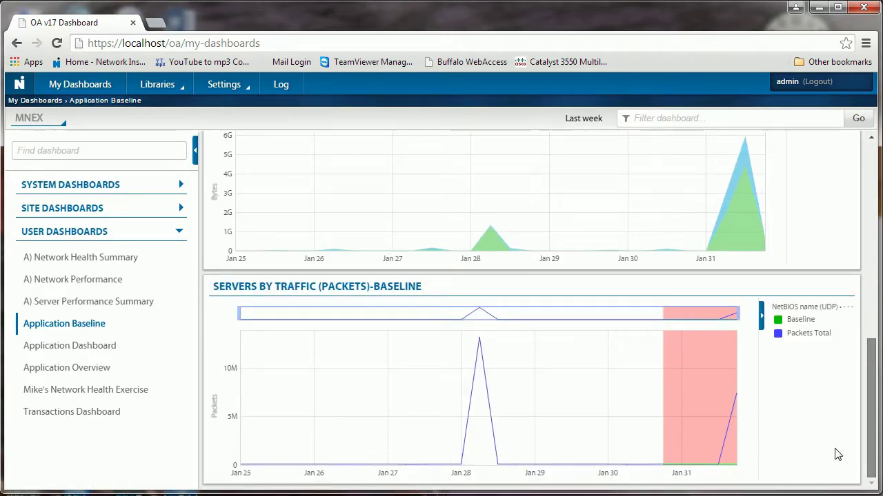